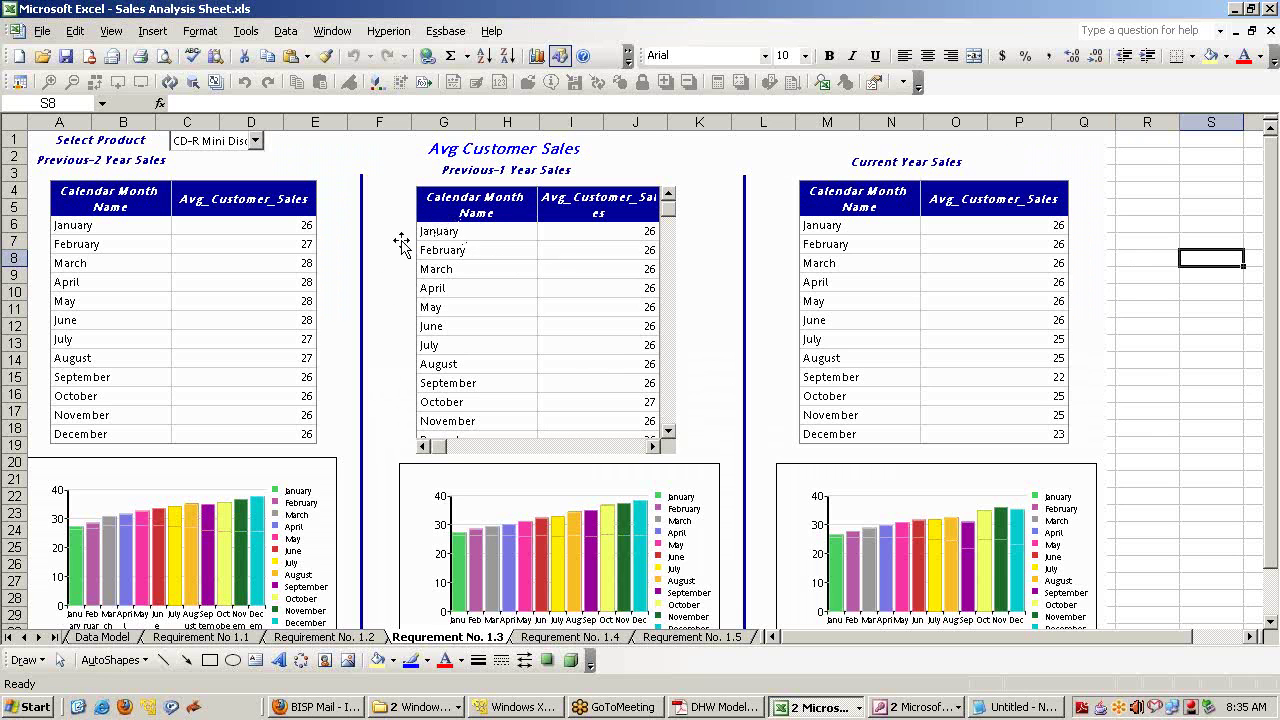
- Show the Channel Sales/Promotion Cost sheet for Requirement No. 1.4, and return to DHW Models.pdf in Adobe Reader
click(540, 640)
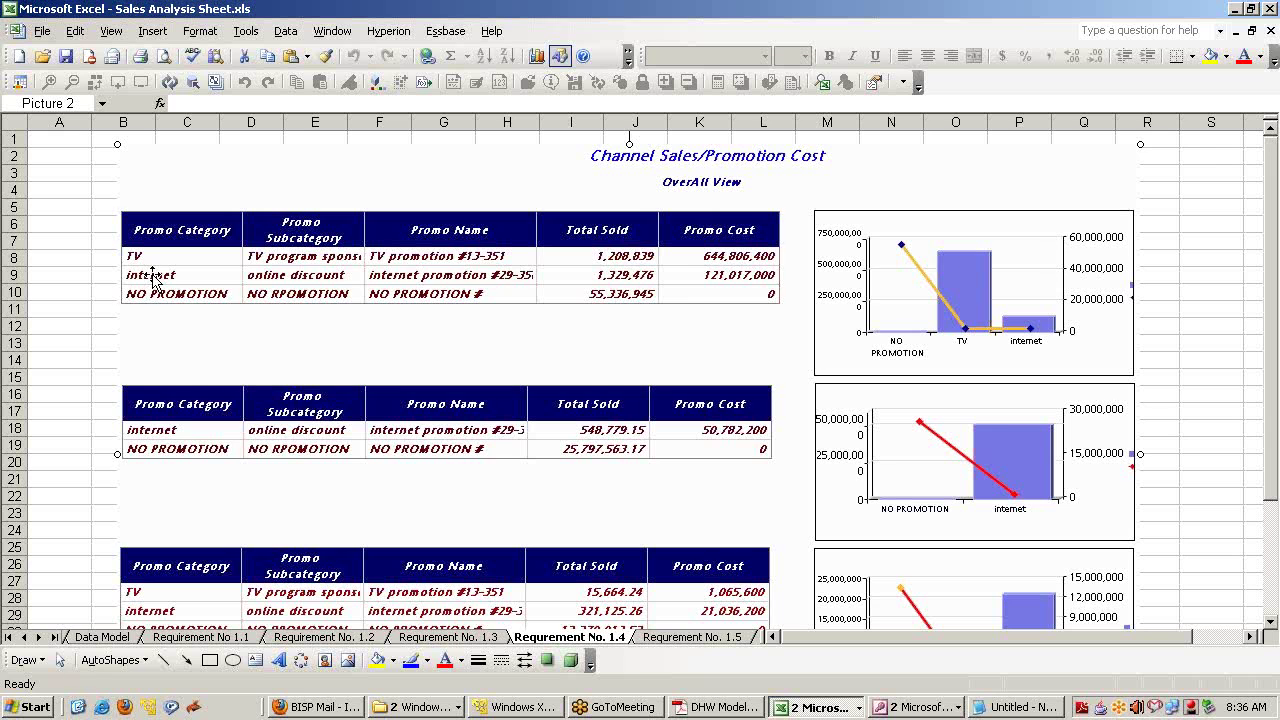
click(728, 707)
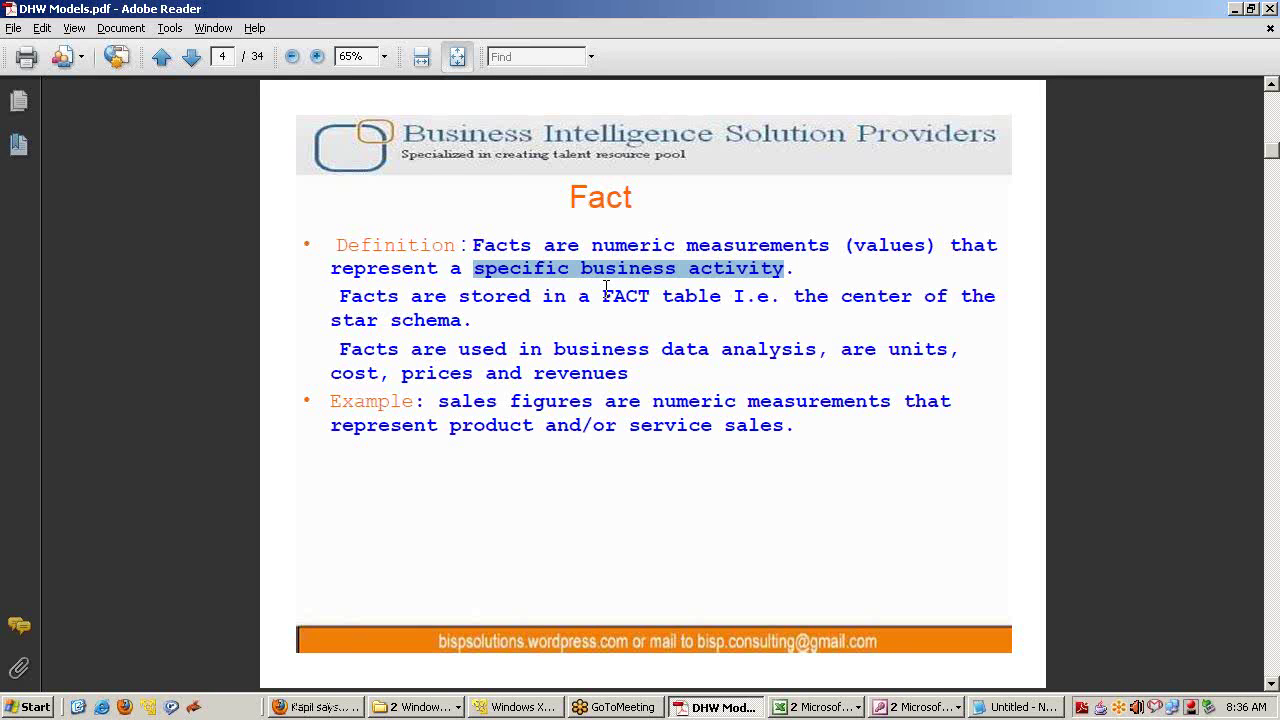
- Switch to the Notepad notes and, below the existing text, enter the heading "Customer" with the item "-Customer Correspondense"
click(1030, 707)
scroll(656, 490, down, 8)
click(527, 220)
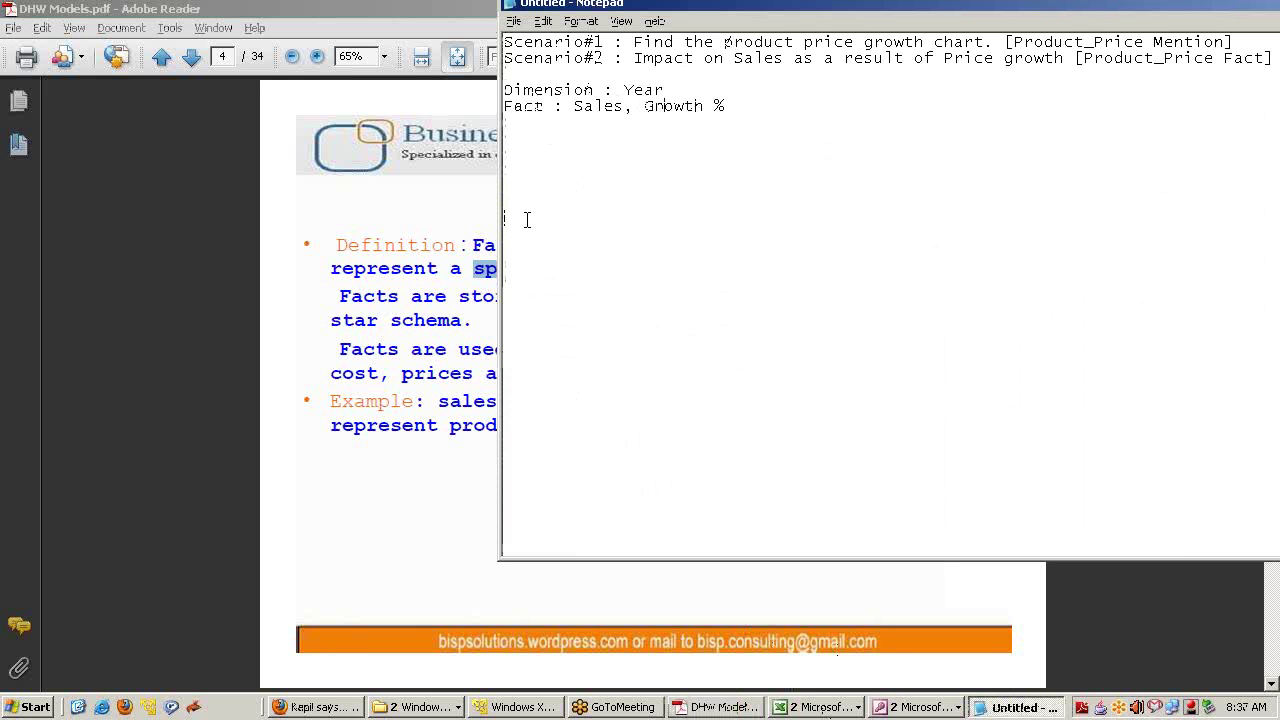
text(Customer)
text(Cus)
text(tomer A)
key(BackSpace)
text(Corres)
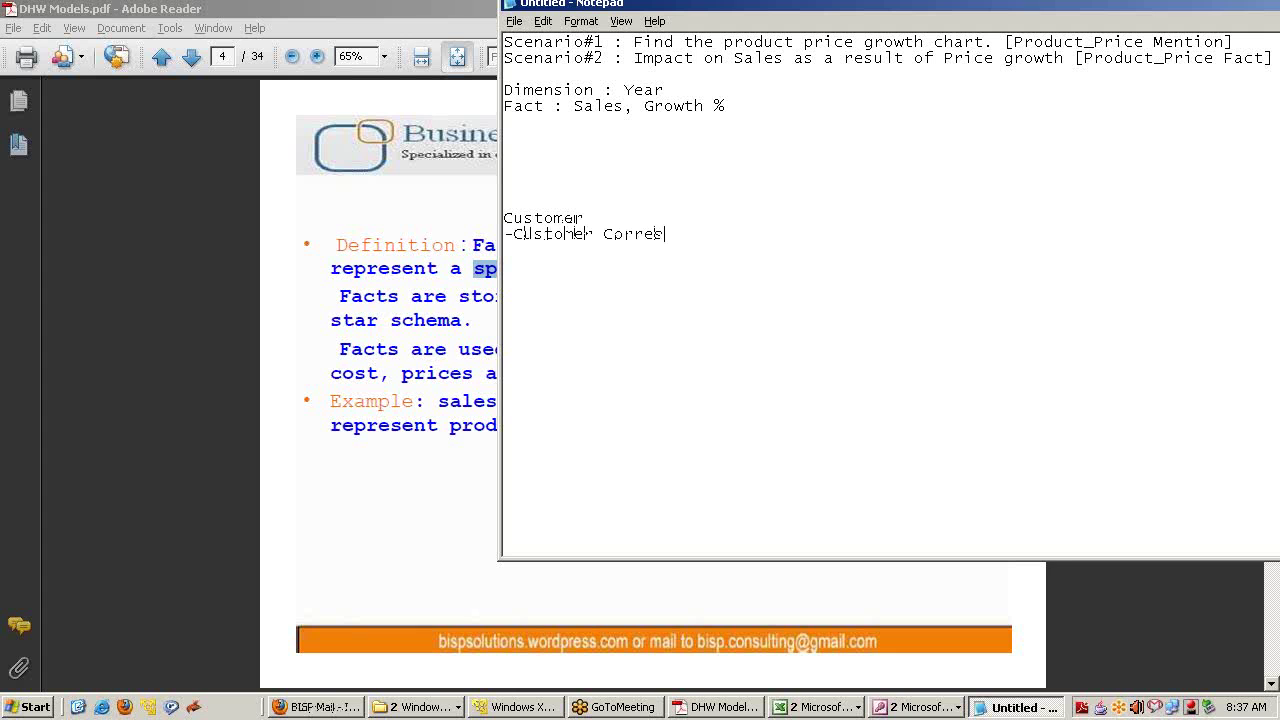
text(pons)
key(BackSpace)
text(dense )
- Add the items "-Customer Hist" and "-Customer Personal Info" to the list, and extend its heading to "Customer Transaction Model"
text(-Customer)
text( Hist )
text(-Customer)
text( Perform)
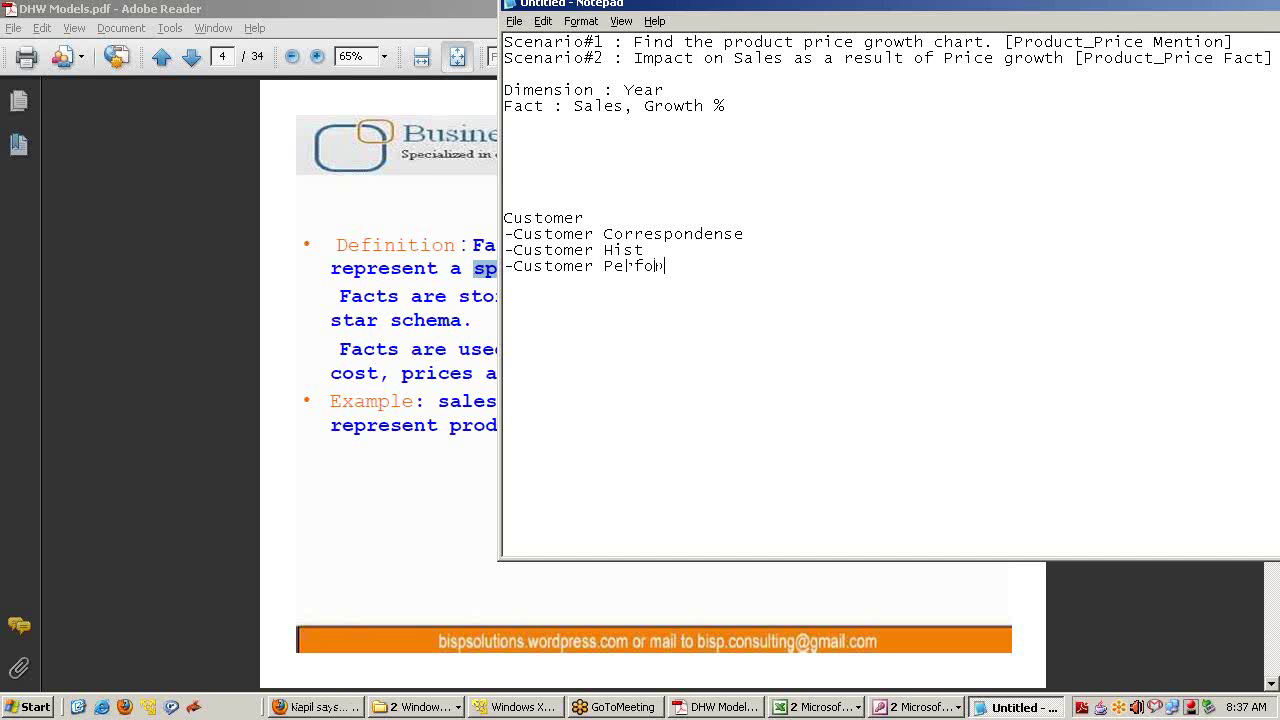
key(BackSpace)
key(BackSpace)
key(BackSpace)
key(BackSpace)
text(sonal Info)
text(Transaction )
text(Model)
- Add the line "Dimensio_Customer [OLAP Model]" two blank lines below the customer list
key(Return)
key(Return)
key(Return)
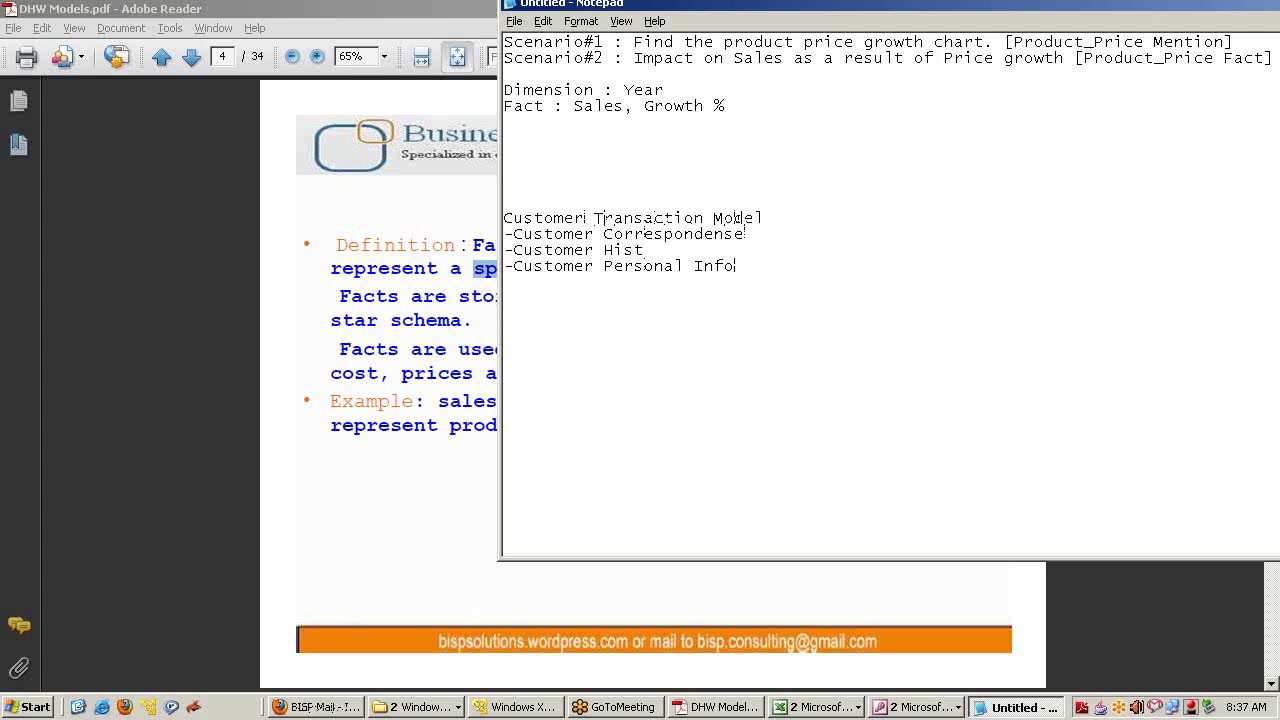
text(Customer)
key(Home)
text(Dimension)
text(OLAP Model])
- Highlight the three items under Customer Transaction Model for comparison with the OLAP line, and look over the notes above
drag(737, 266, 490, 236)
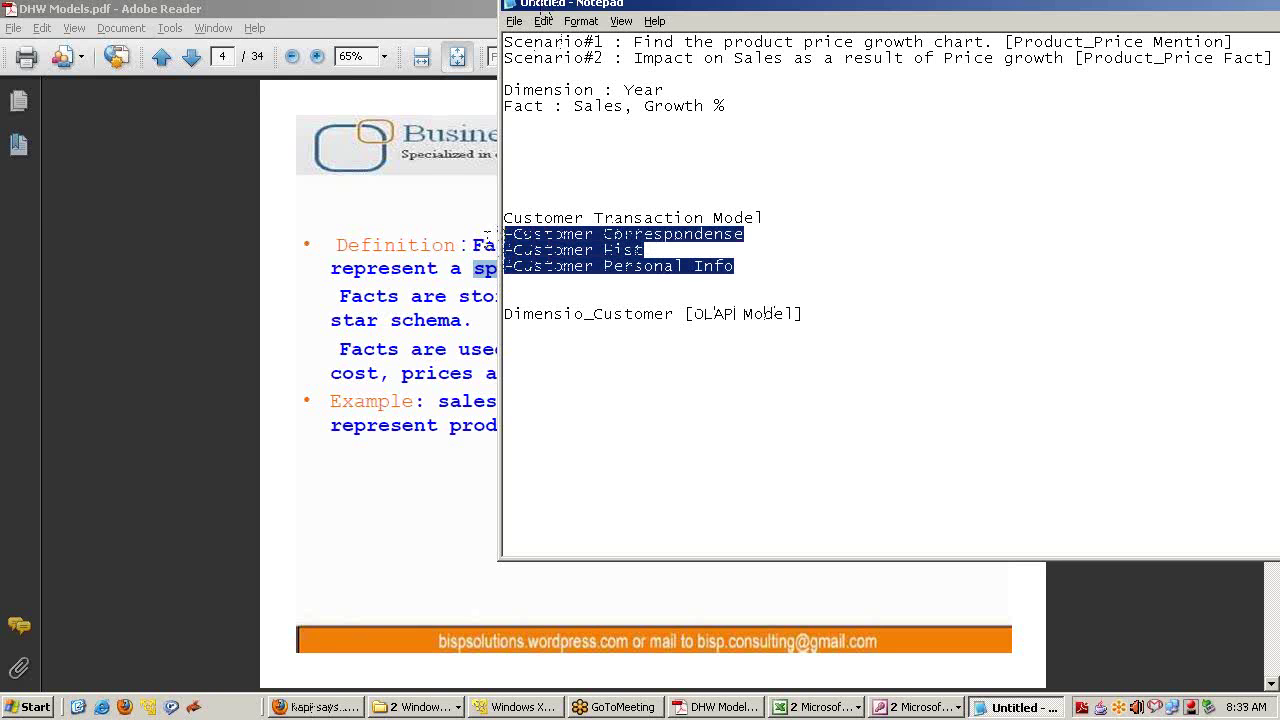
click(665, 343)
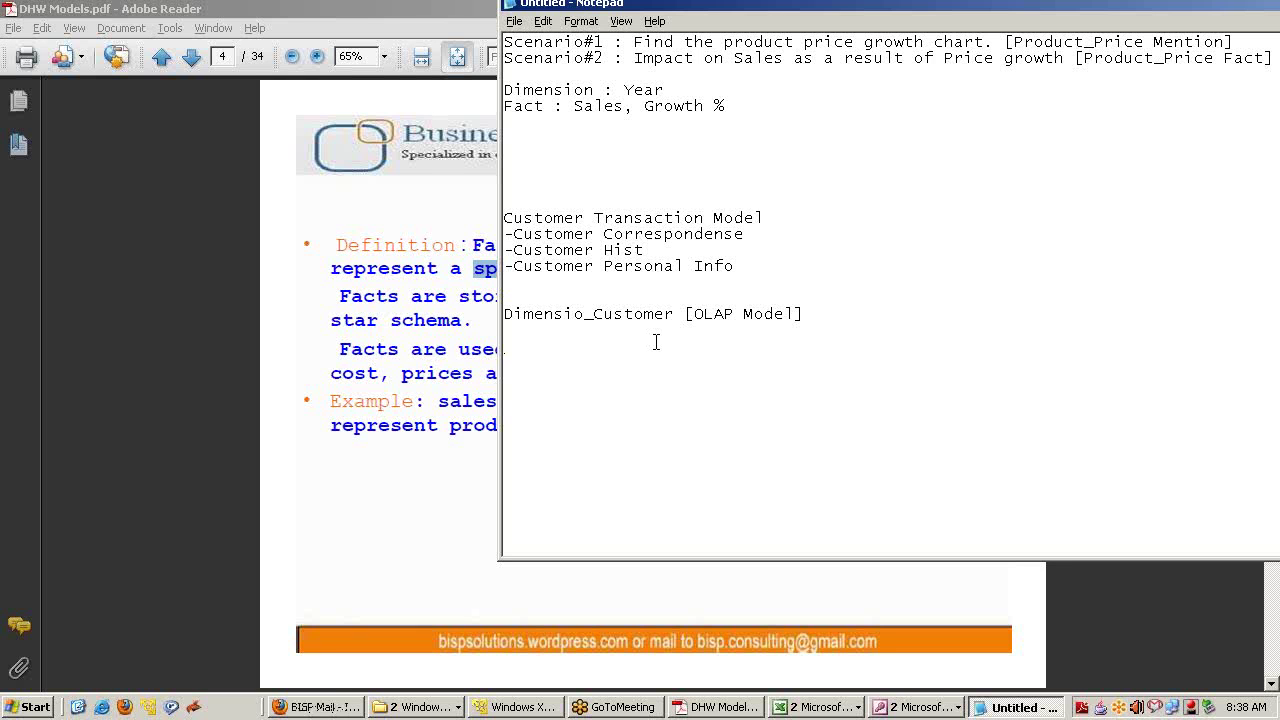
scroll(644, 324, up, 1)
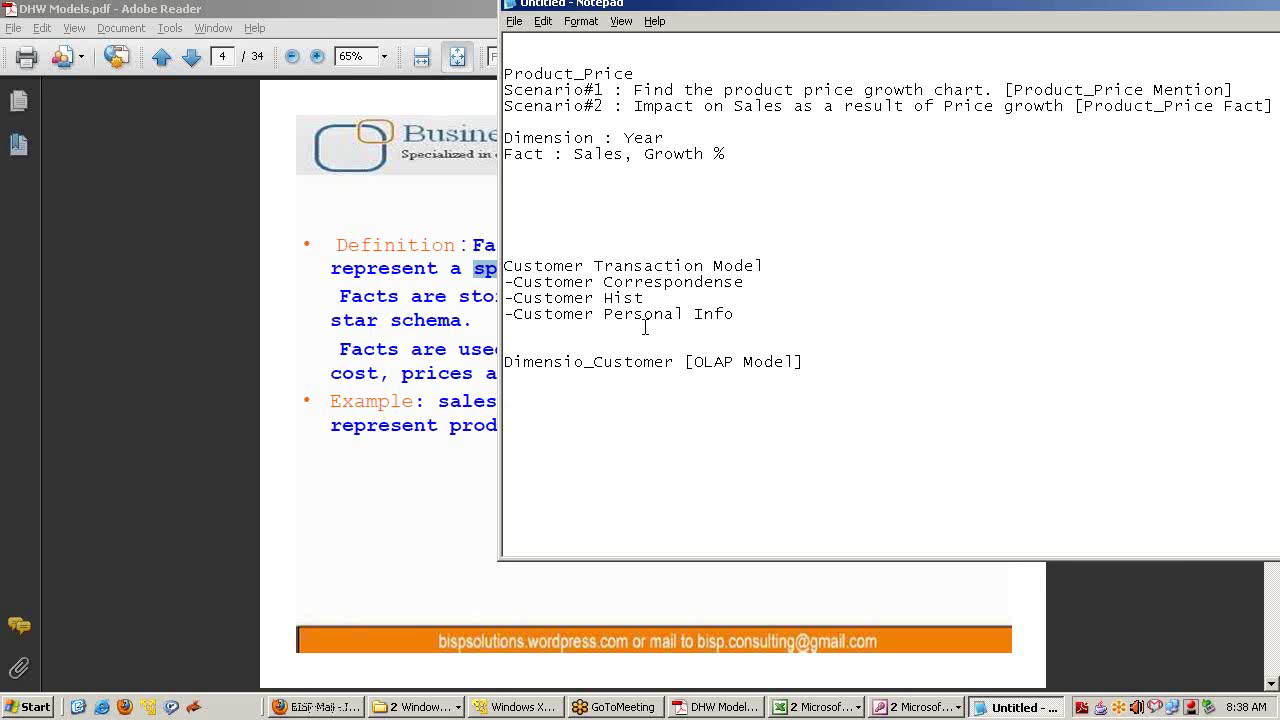
- Switch to the Access relationships diagram, enlarge the Fact_SALES table, and move Dim_PROMOTIONS, Dim_PCW_Customer and Dim_CHANNELS farther away from it
click(442, 280)
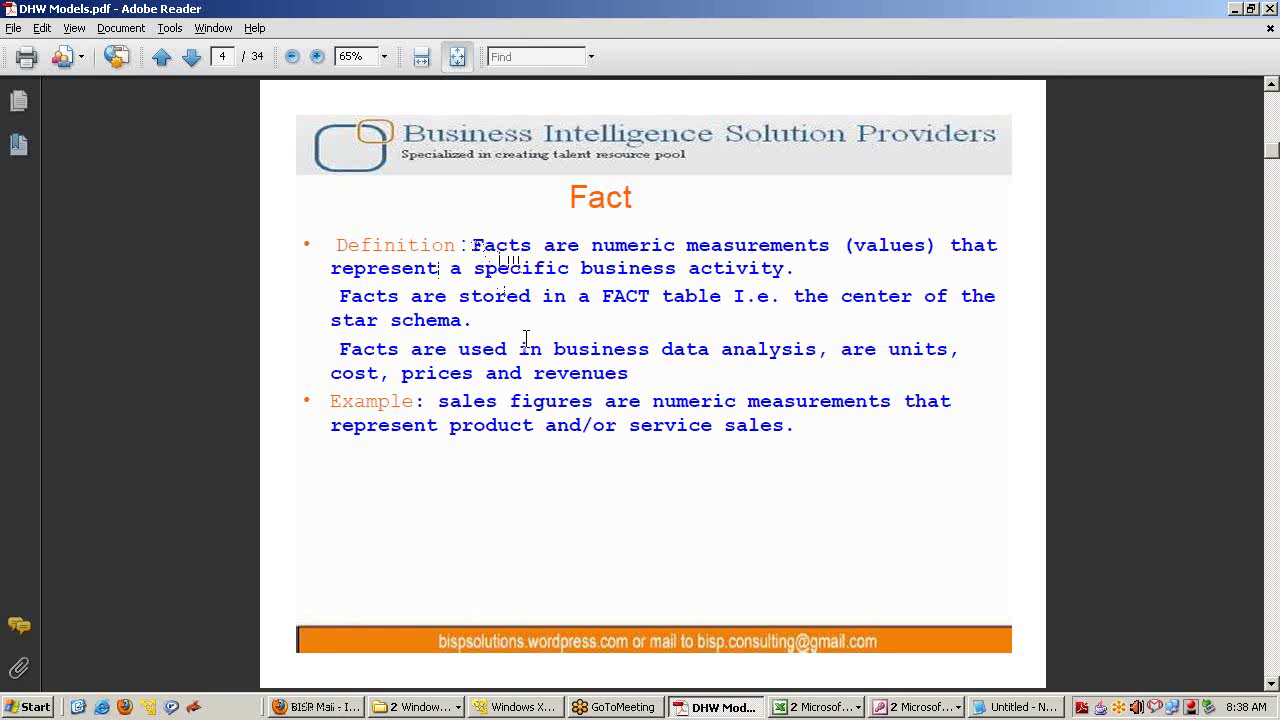
key(alt+Tab)
key(alt+Tab)
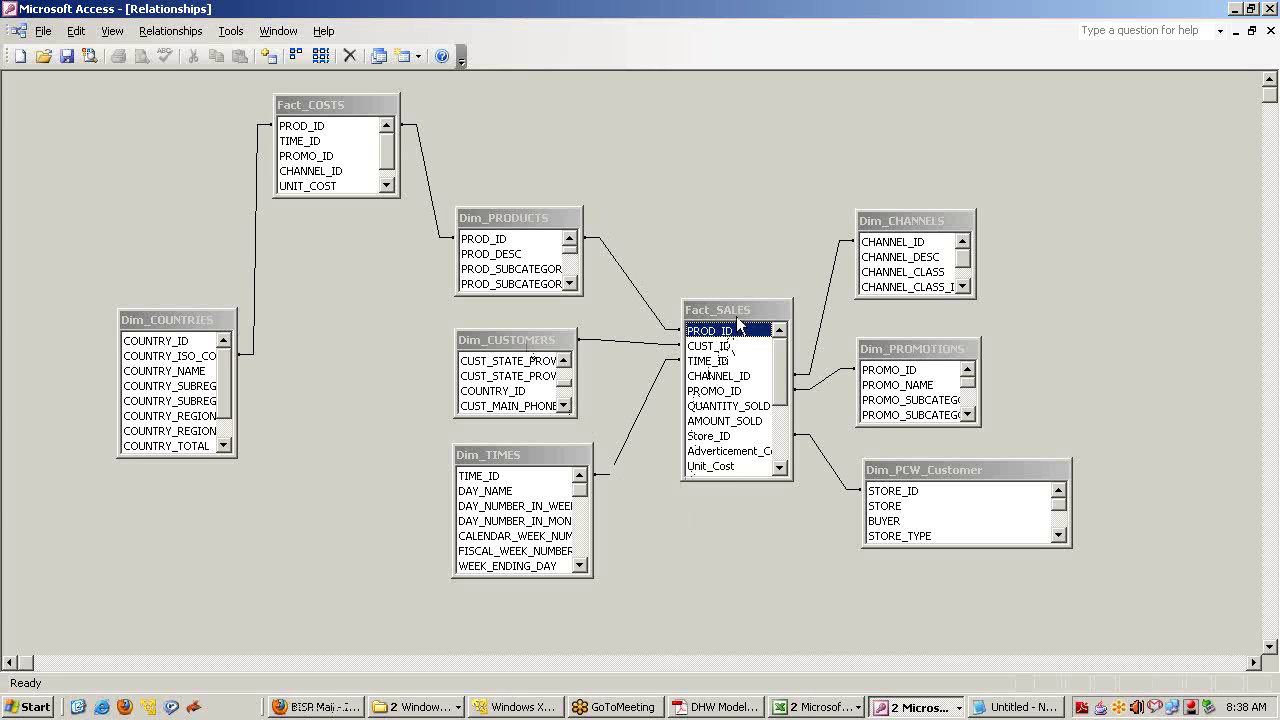
drag(320, 126, 705, 322)
drag(738, 502, 738, 530)
drag(889, 356, 973, 364)
drag(935, 463, 1038, 467)
drag(916, 225, 997, 225)
drag(796, 362, 850, 356)
- Trace the PROD_ID and CUST_ID keys between Fact_SALES and the Dim_PRODUCTS and Dim_CUSTOMERS tables
click(775, 346)
click(758, 331)
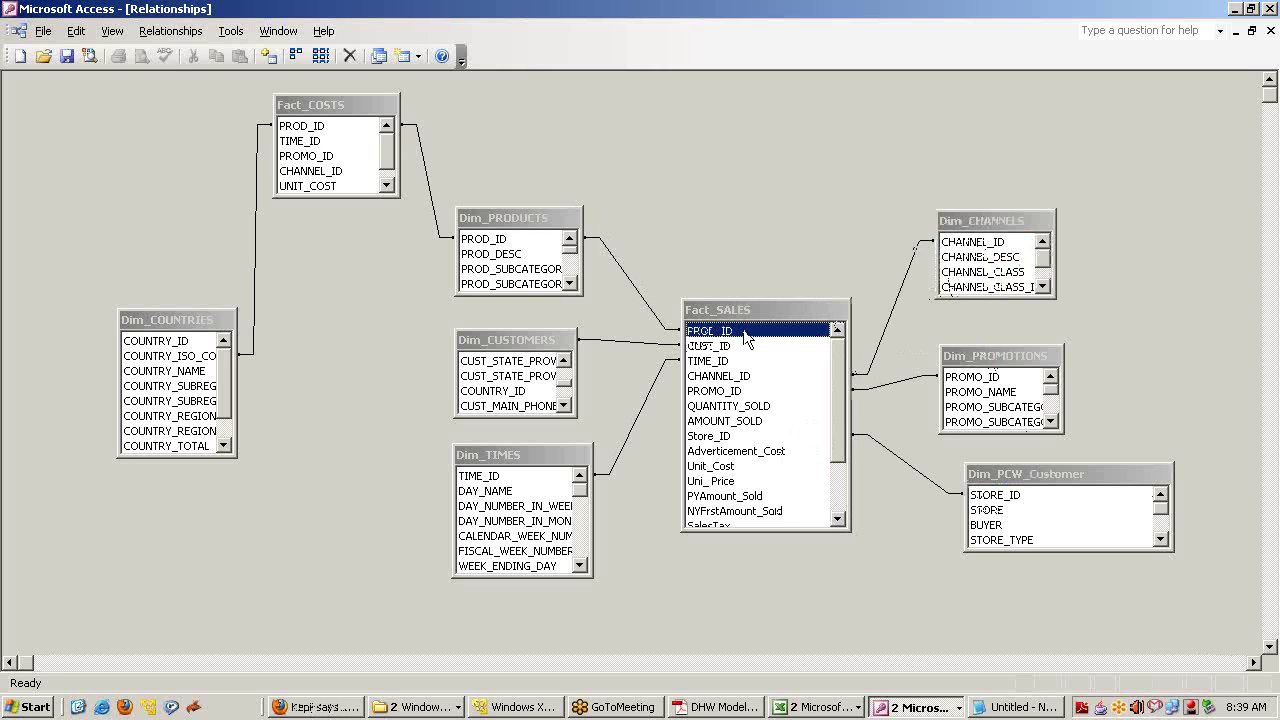
click(486, 241)
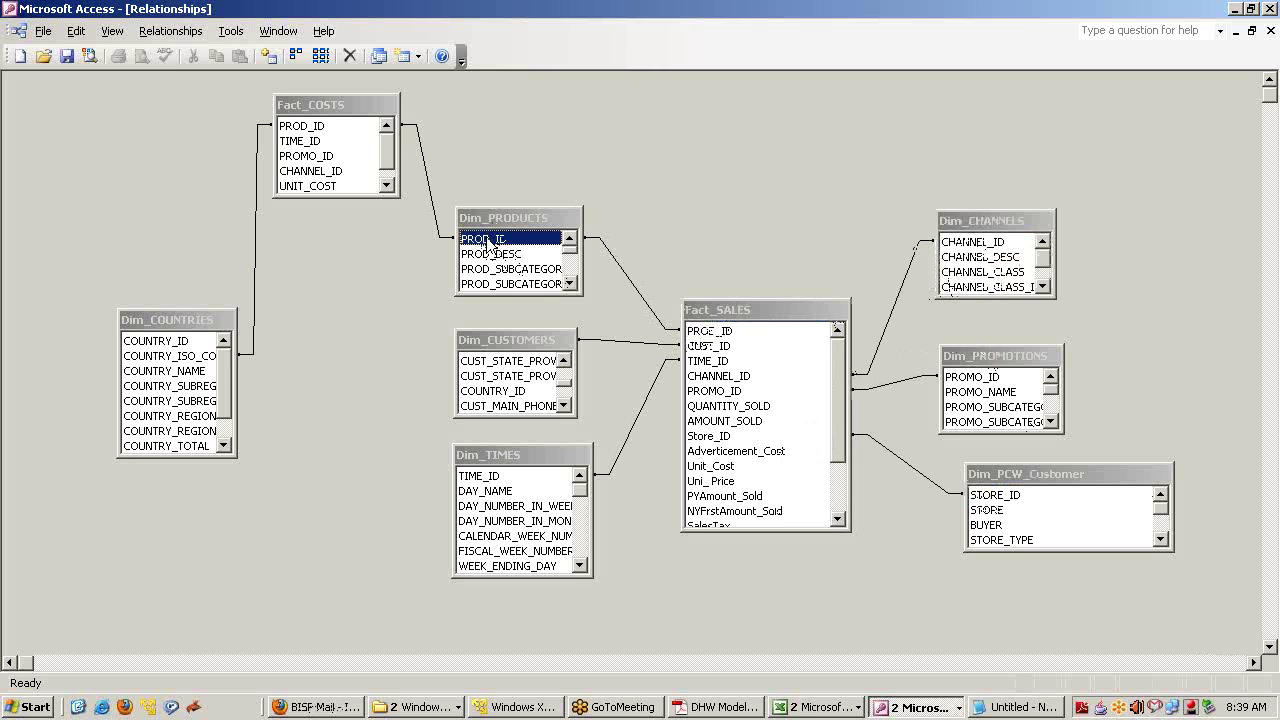
click(703, 348)
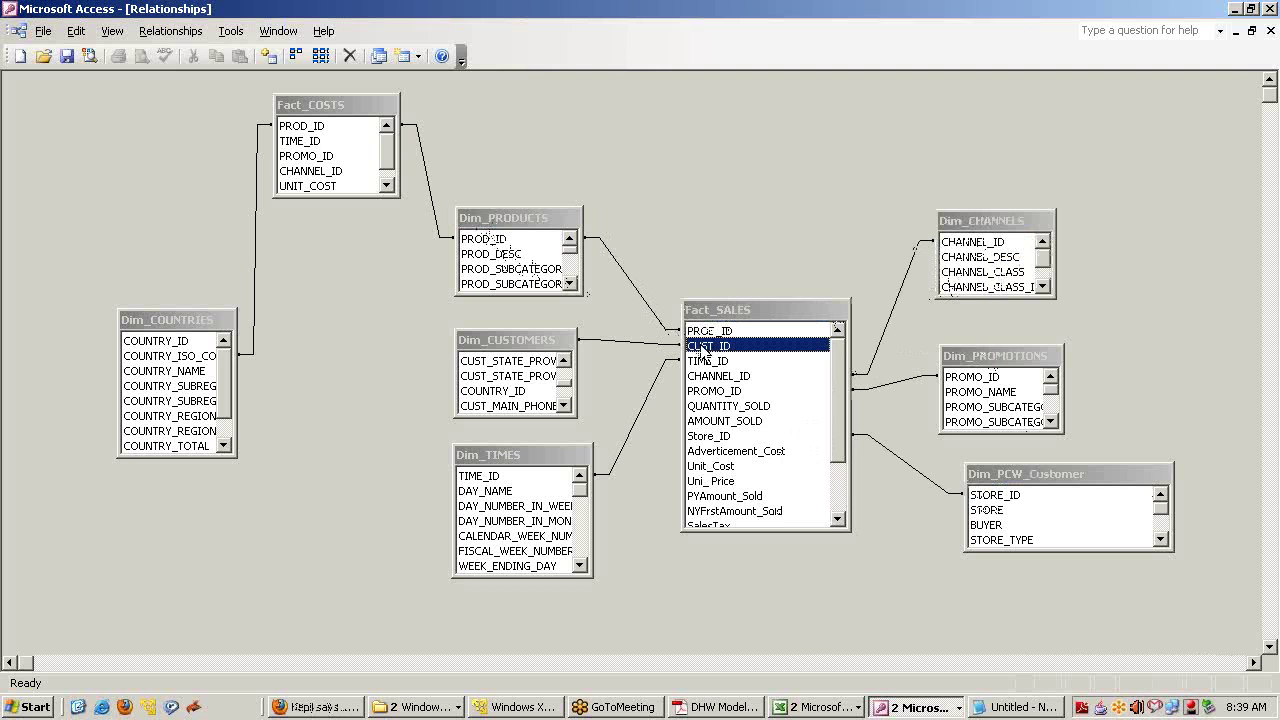
click(516, 347)
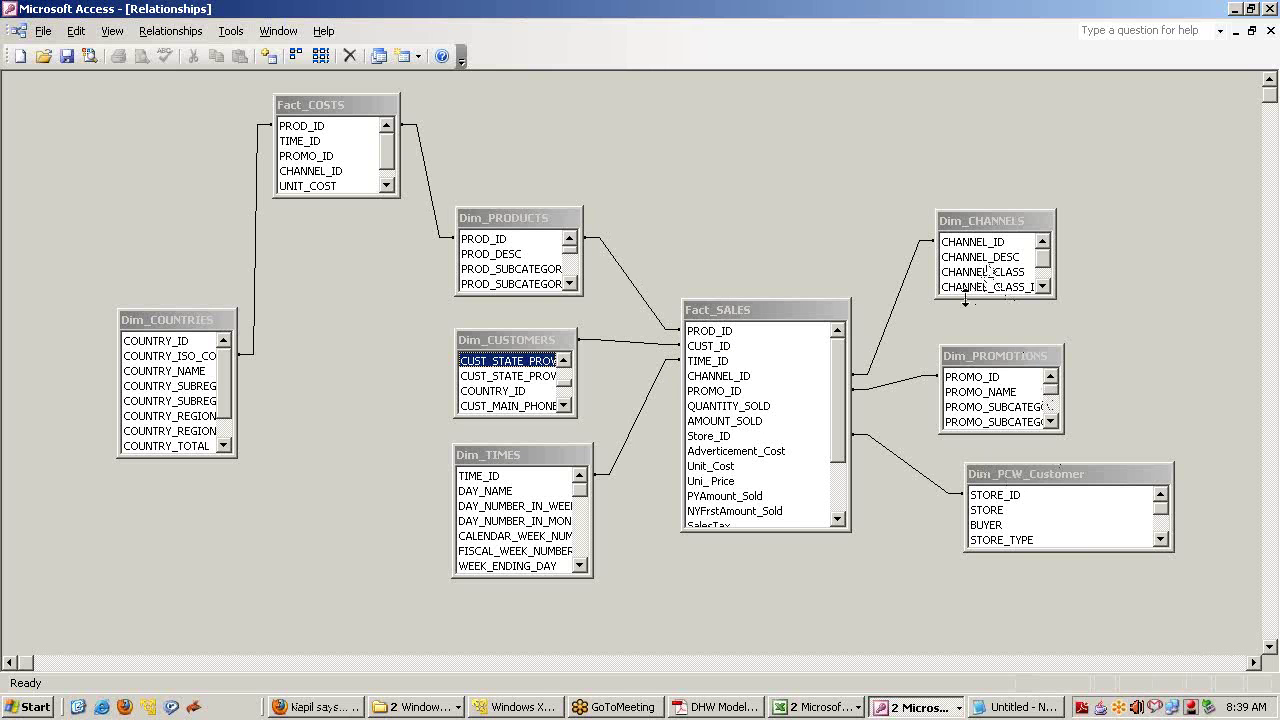
- Examine the measure fields of Fact_SALES, including Adverticement_Cost, Unit_Cost, NYFrstAmount_Sold and RoadTax
drag(845, 455, 842, 495)
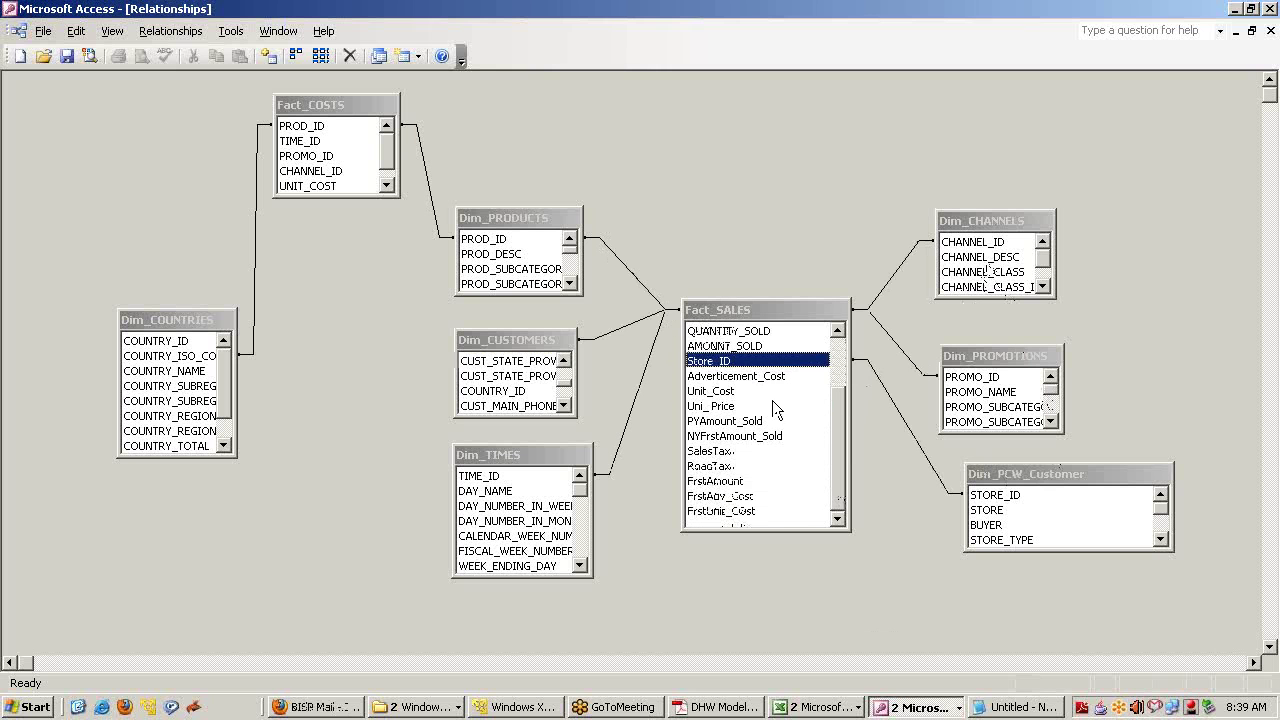
click(745, 377)
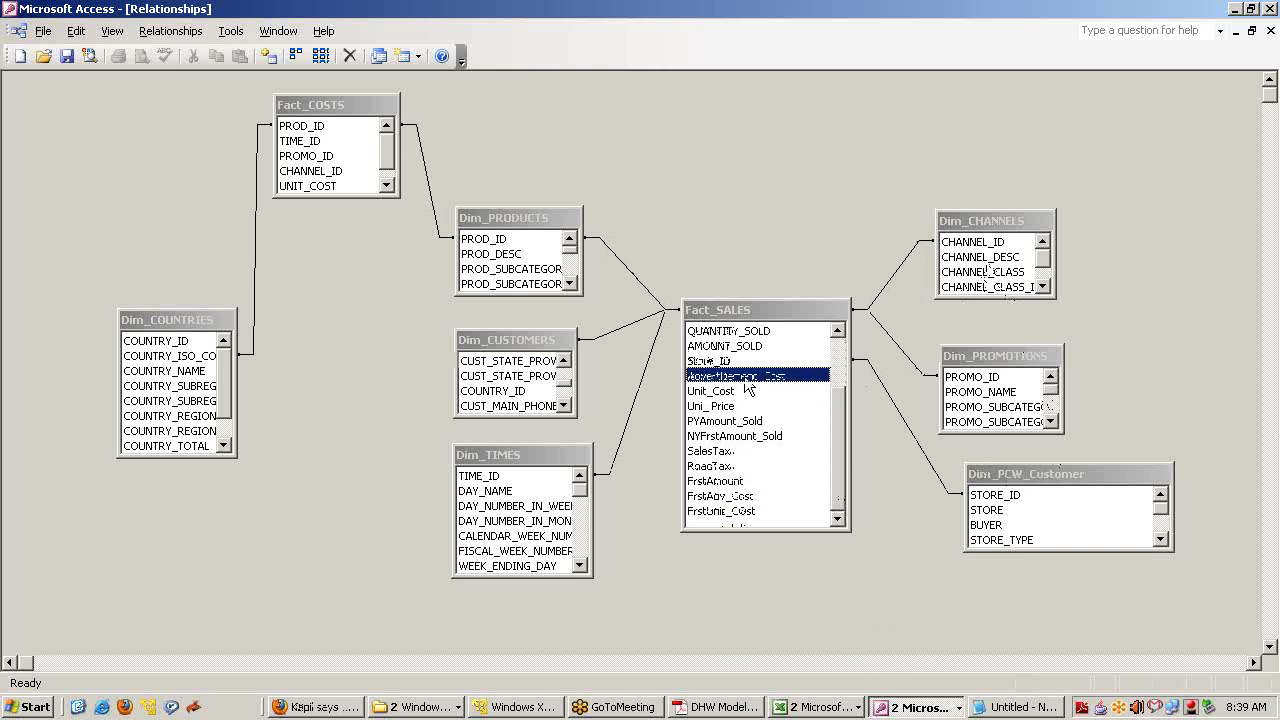
click(741, 392)
click(738, 437)
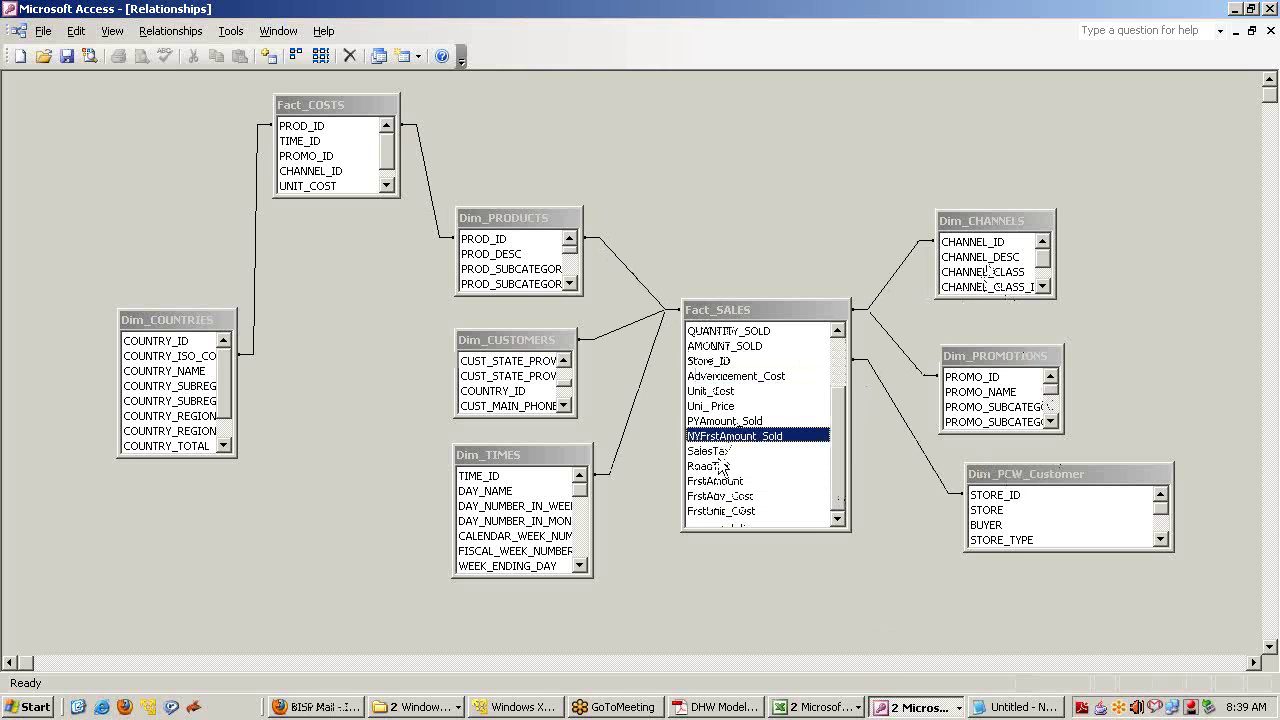
click(722, 466)
scroll(760, 475, up, 1)
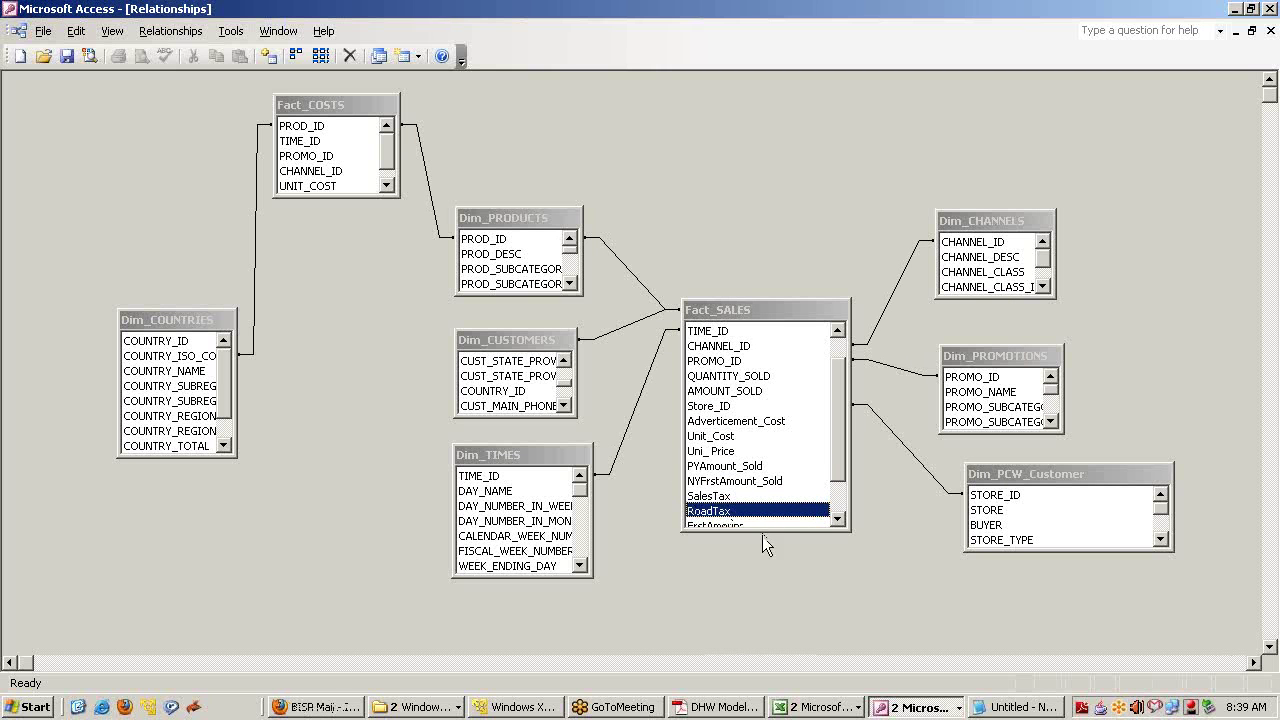
- Lengthen the Fact_SALES table to show all its fields and move it up level with Dim_PRODUCTS and Dim_CHANNELS
drag(764, 531, 763, 537)
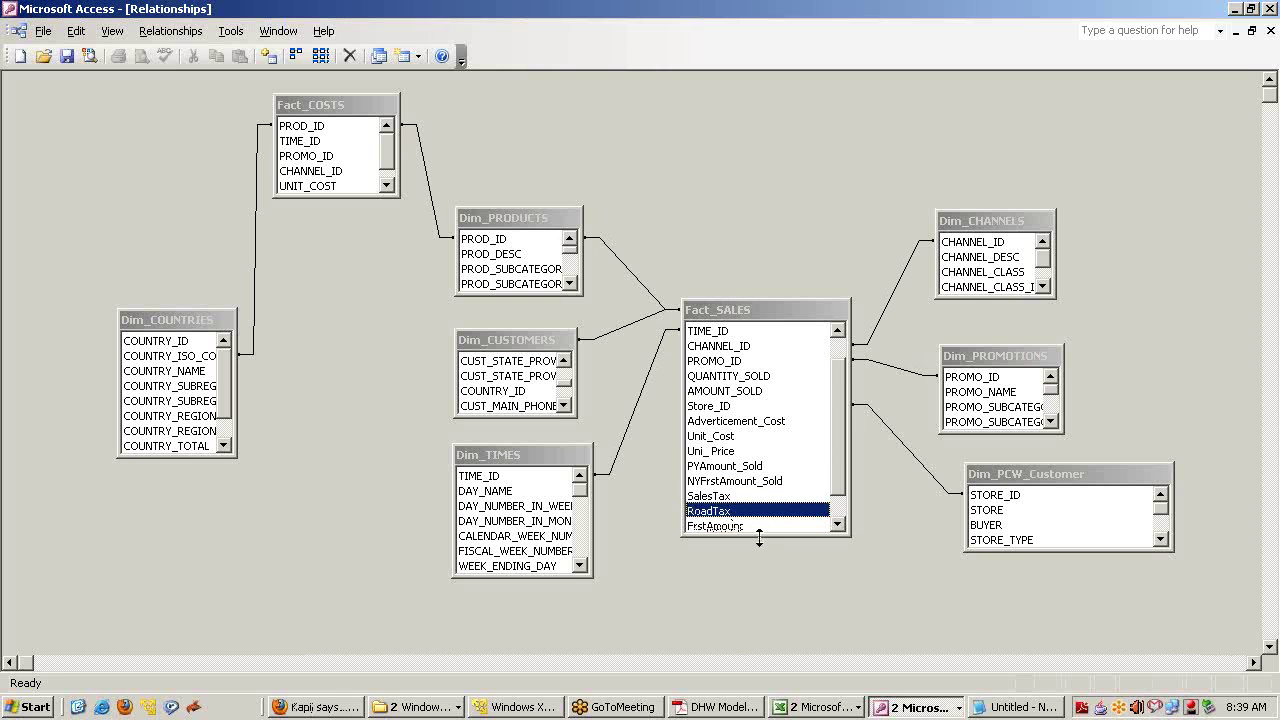
drag(762, 607, 762, 608)
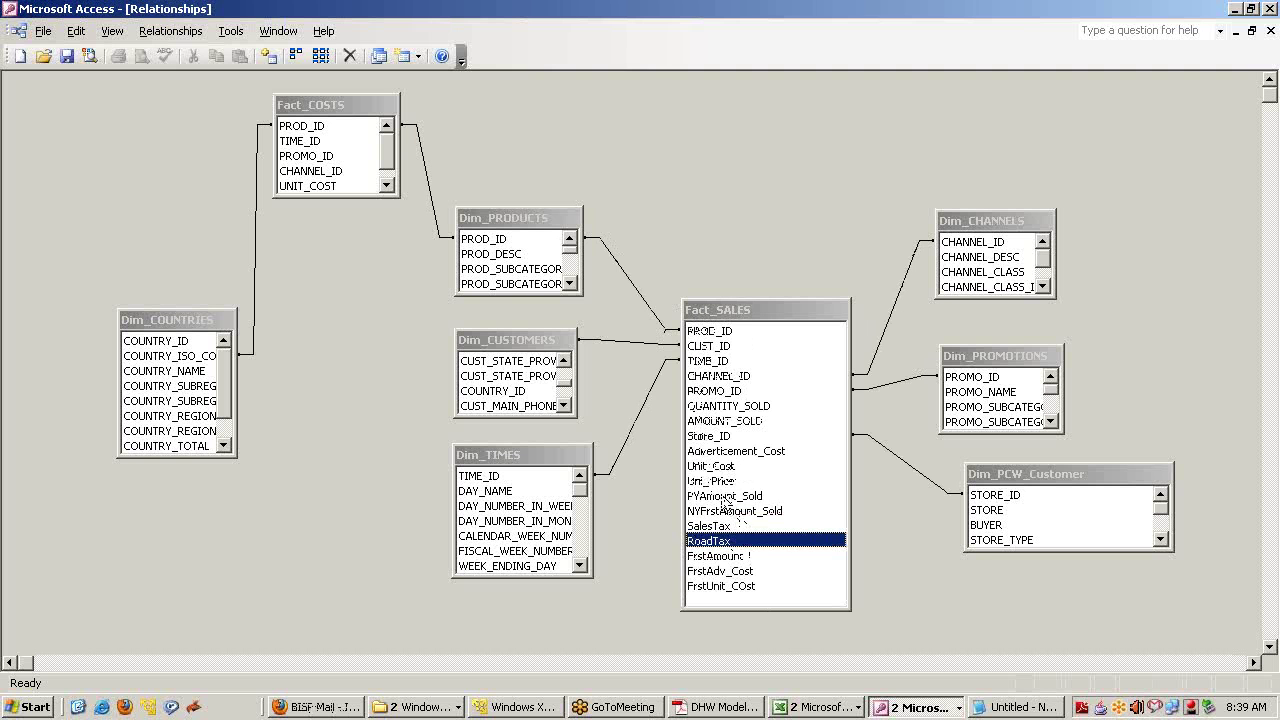
drag(741, 306, 728, 221)
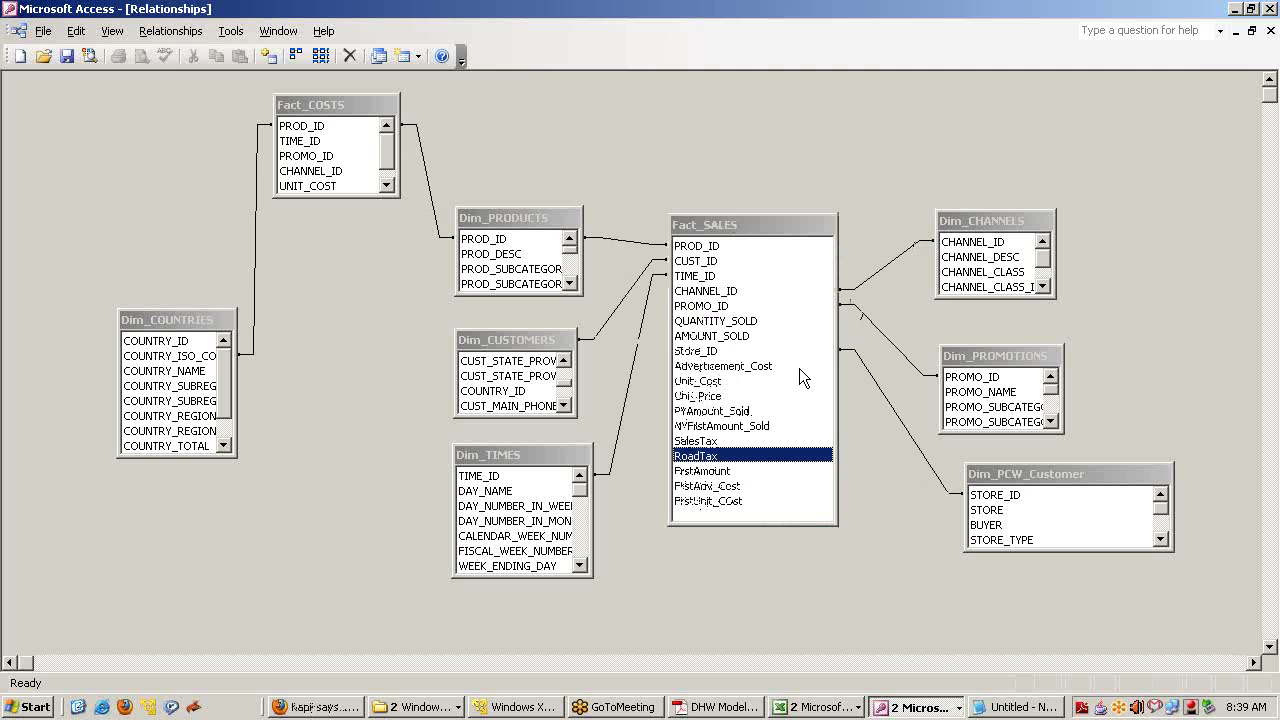
- Switch to Sales Analysis Sheet.xls in Excel and review the reports on the sheets for Requirements 1.1 through 1.5
click(816, 707)
click(818, 678)
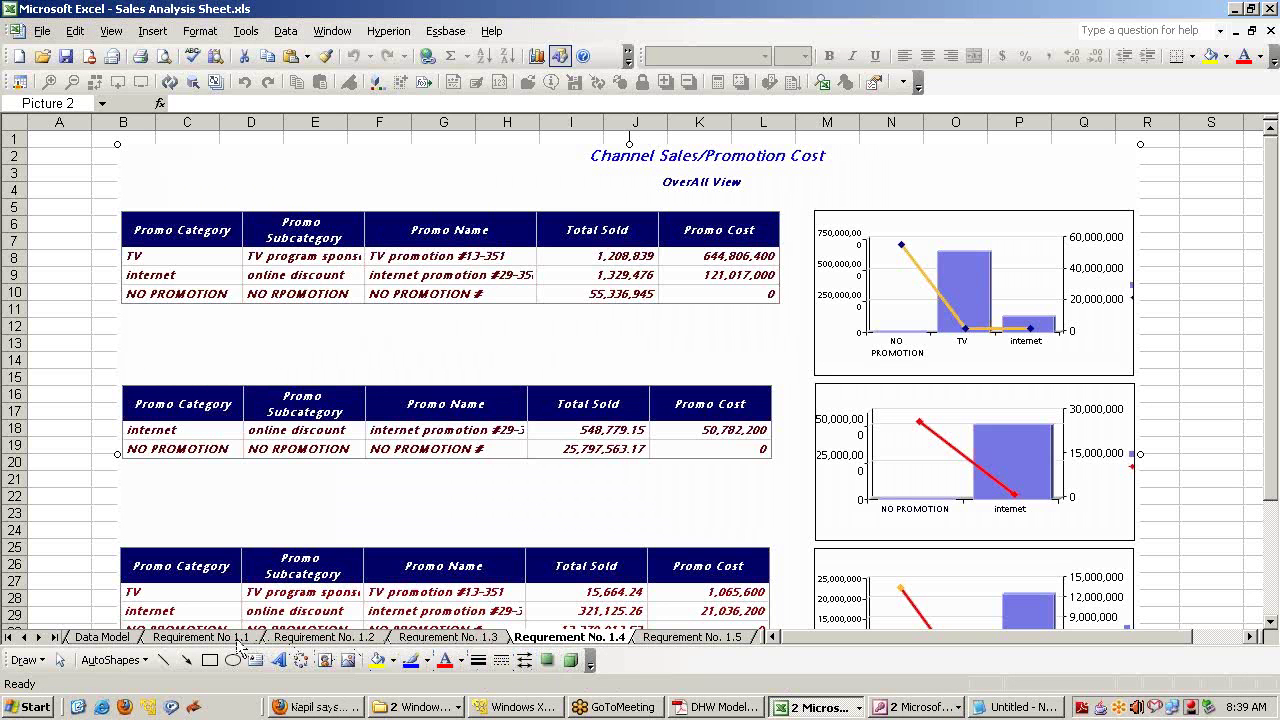
click(245, 638)
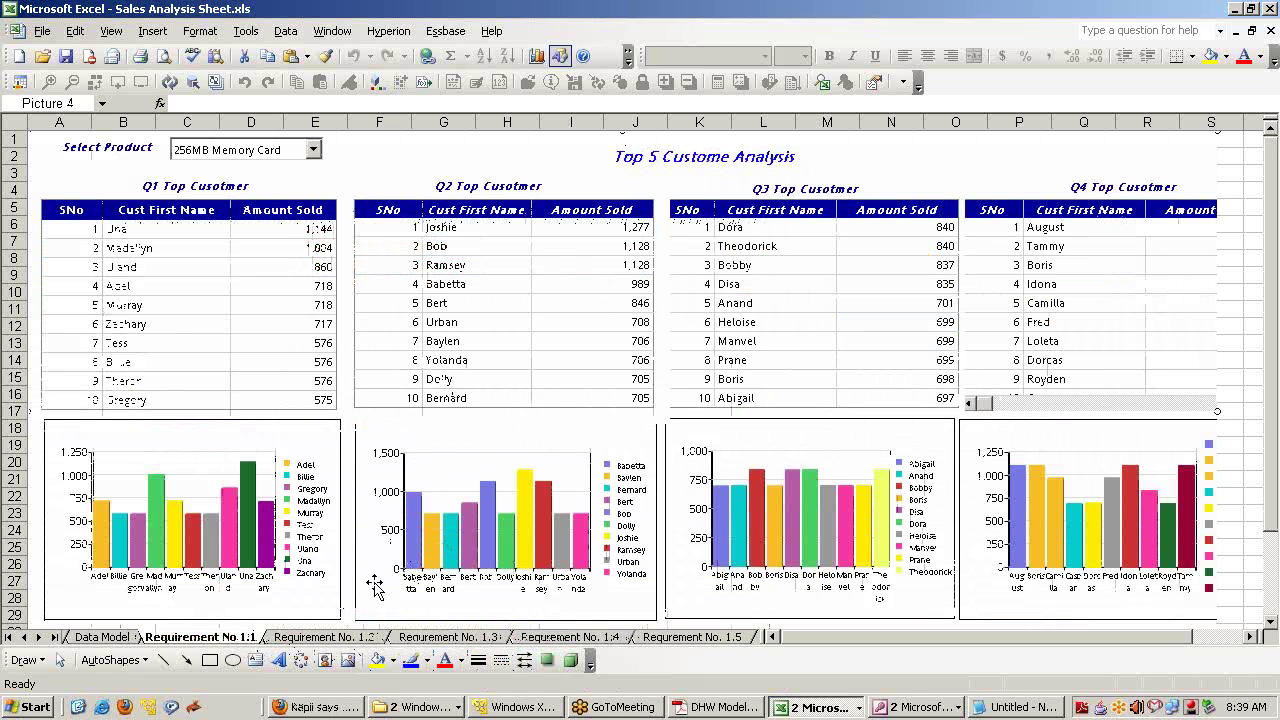
click(338, 638)
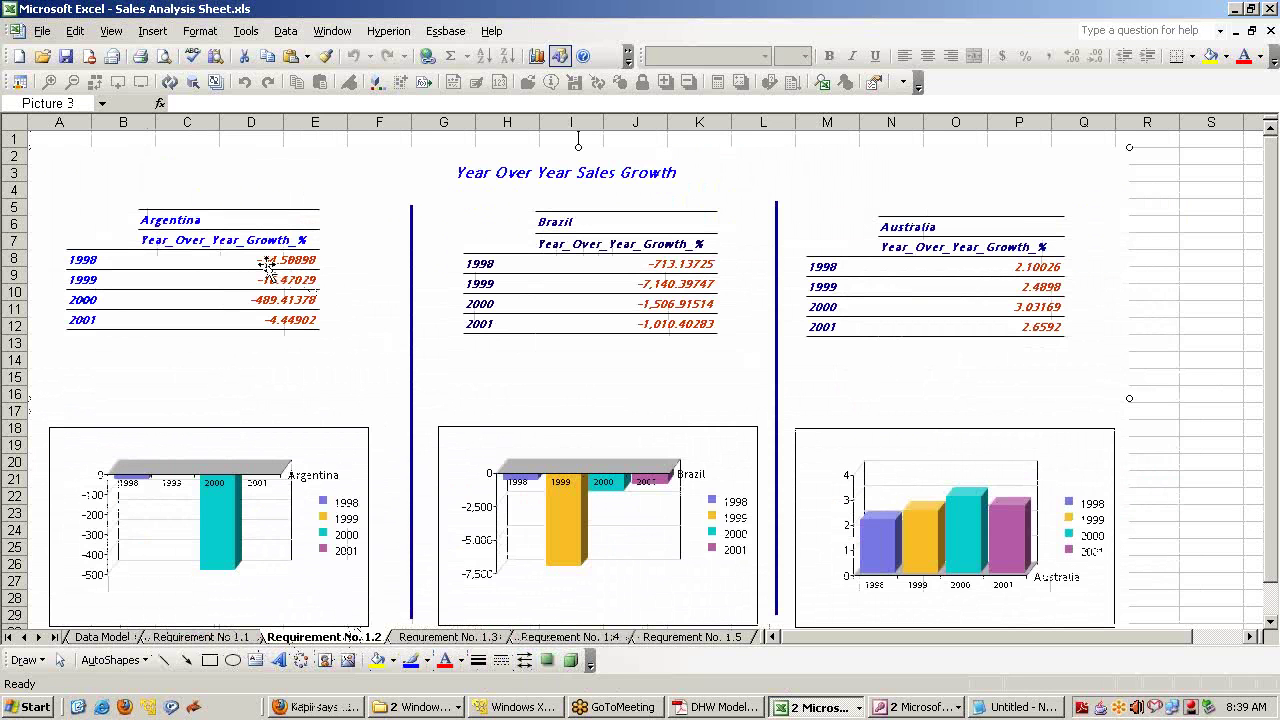
click(440, 637)
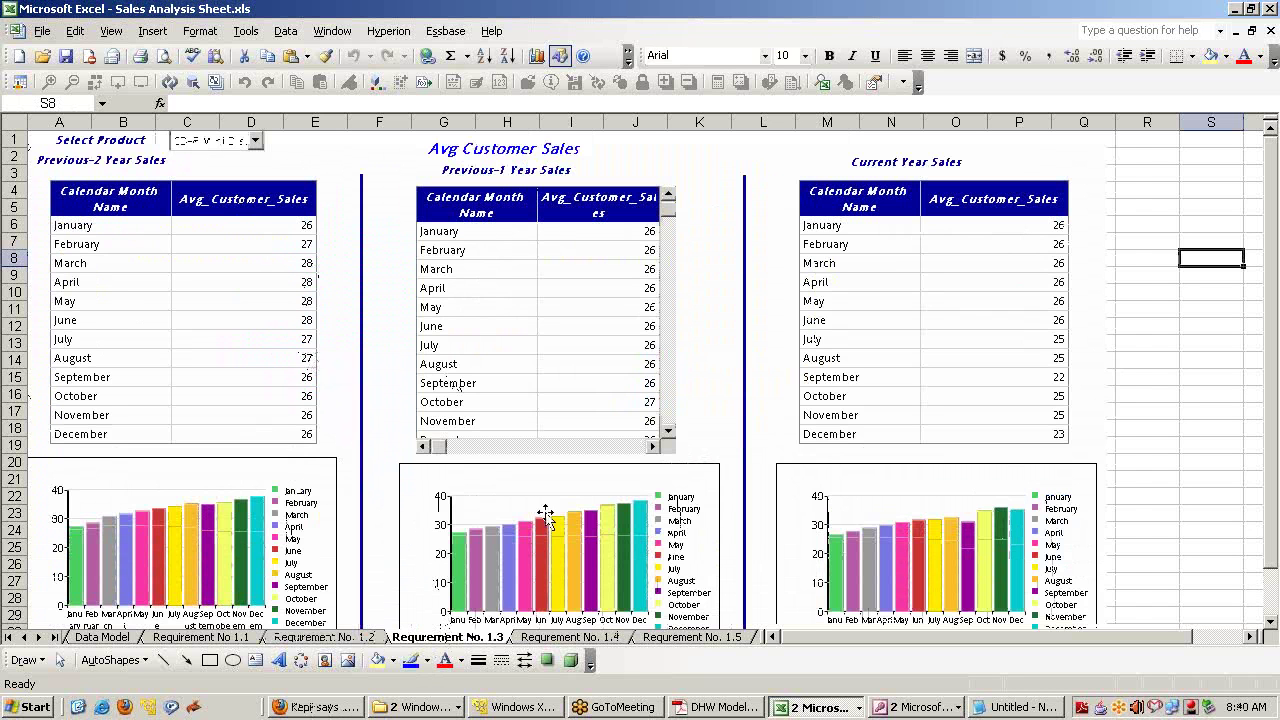
click(545, 637)
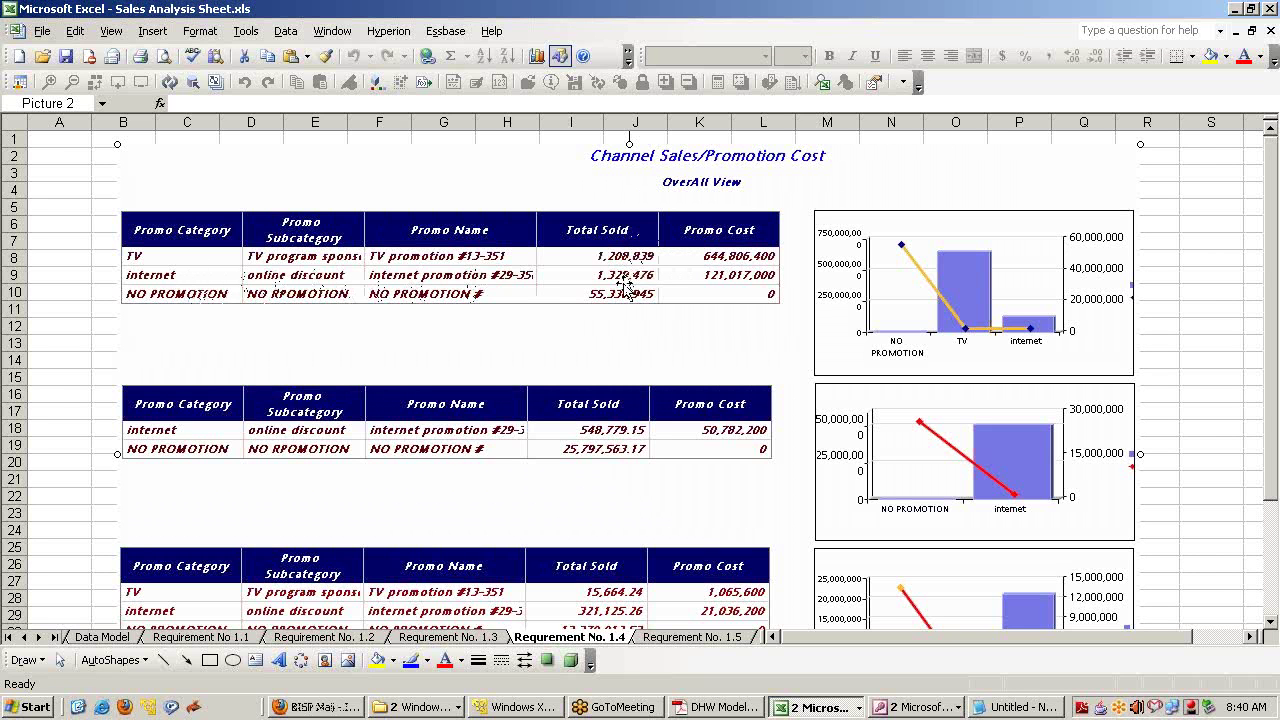
click(688, 638)
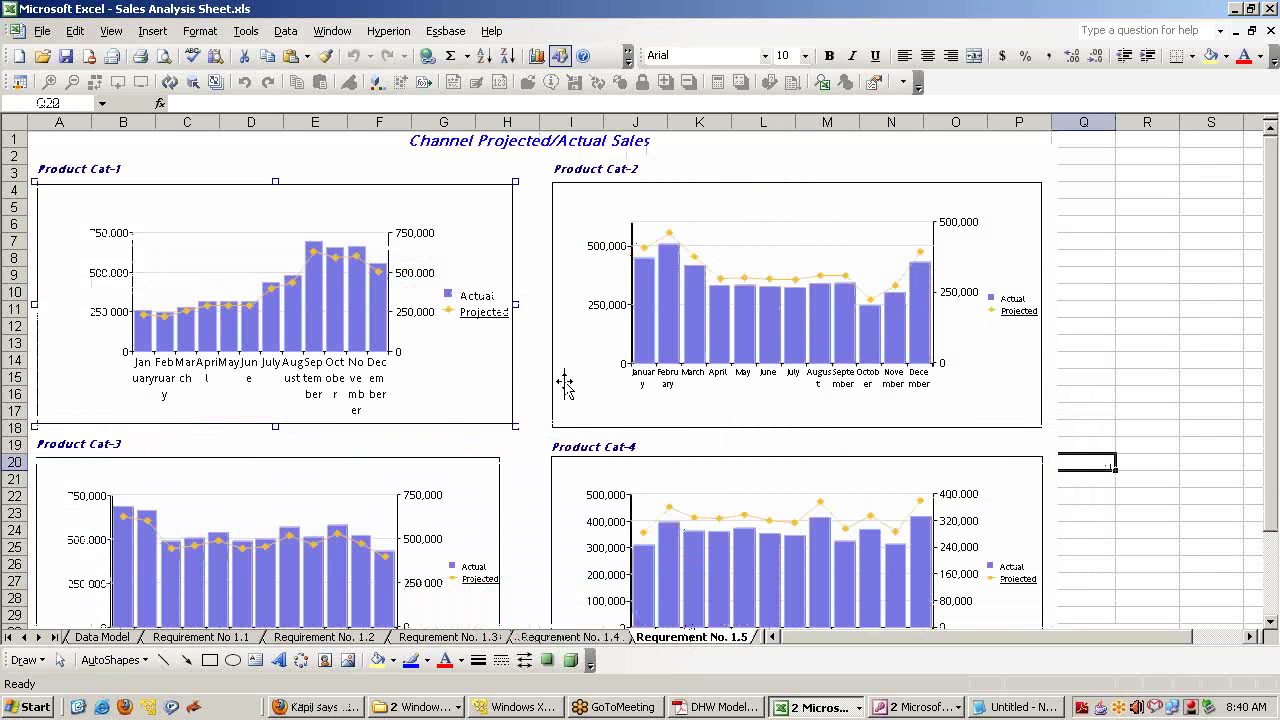